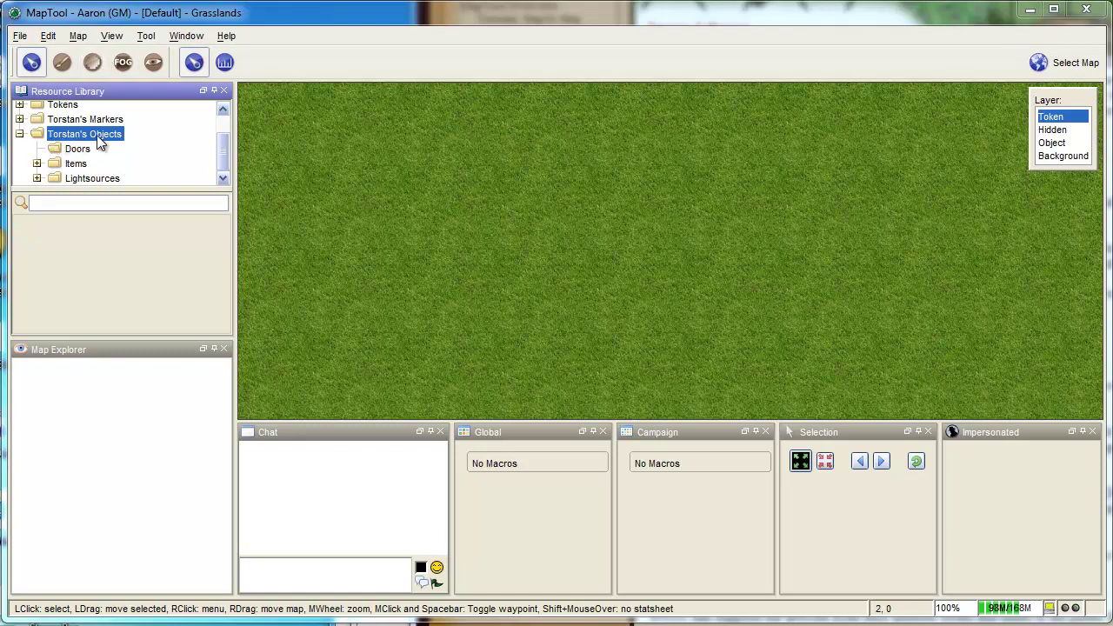
Place the Door image from Torstan's Objects Doors folder on the grass map and switch to the Object layer
left_click(76, 151)
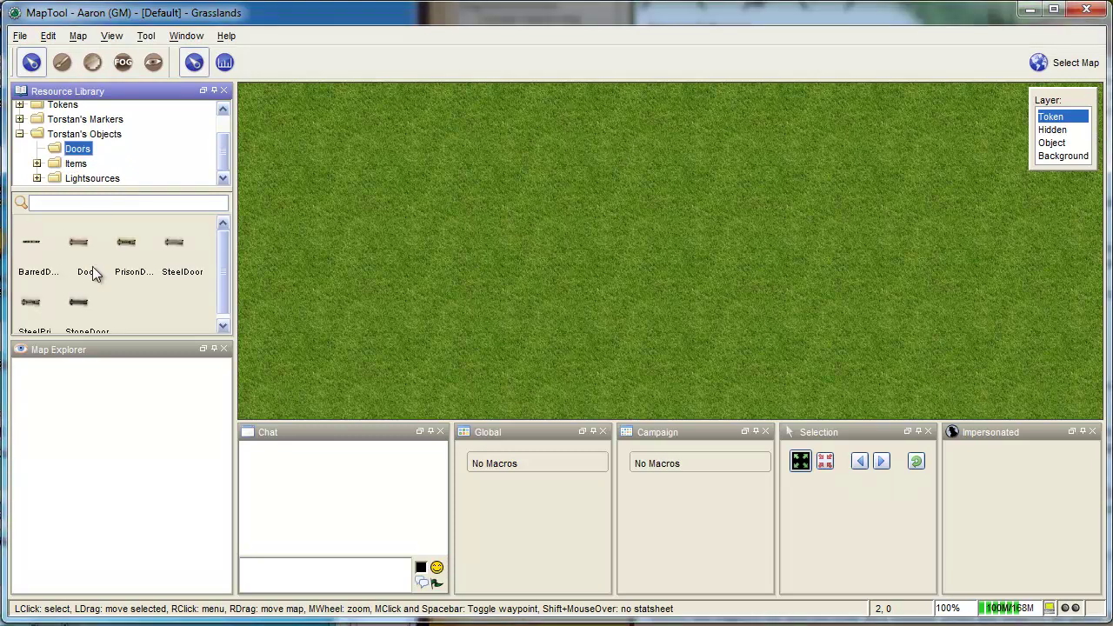
left_click_drag(87, 261, 563, 252)
left_click(1066, 143)
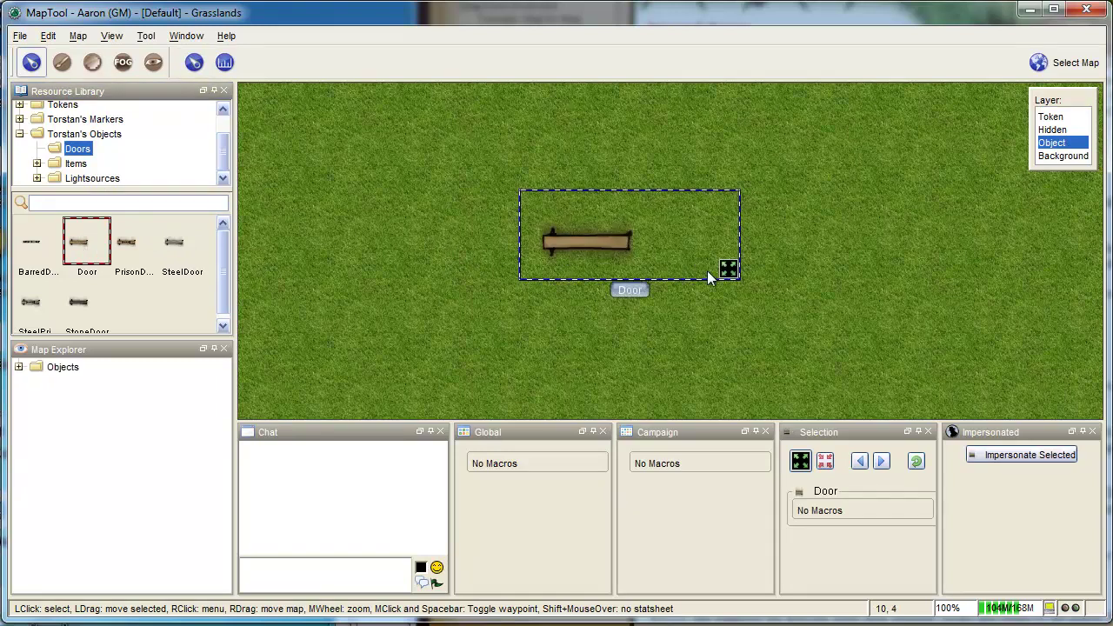
Try rotating the placed door to different angles and bring it back to horizontal
mouse_move(728, 267)
left_mouse_down()
mouse_move(757, 286)
mouse_move(684, 323)
mouse_move(729, 267)
left_mouse_up()
scroll(783, 259, "down", 10)
scroll(781, 259, "up", 12)
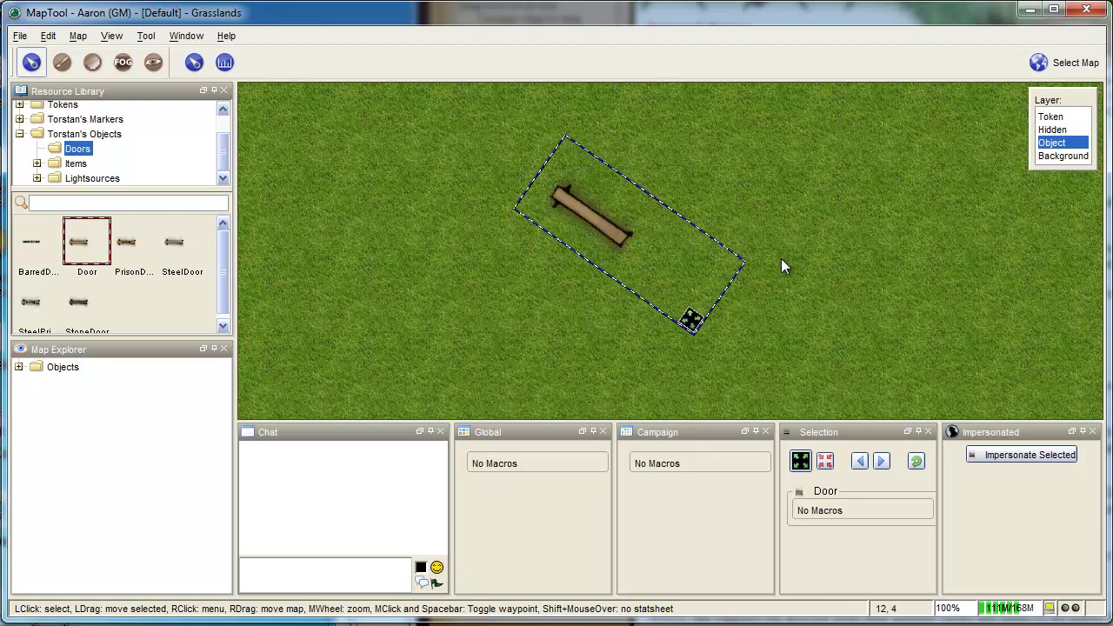
scroll(780, 260, "down", 3)
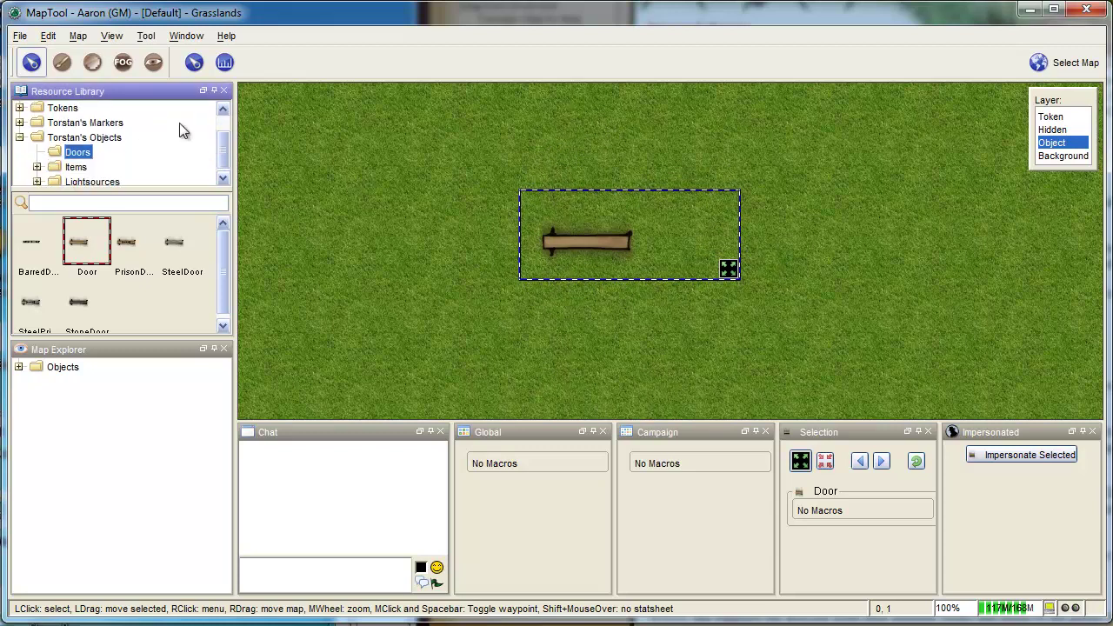
Open the RPTools Library list of downloadable packs for adding resources to the library
left_click(19, 37)
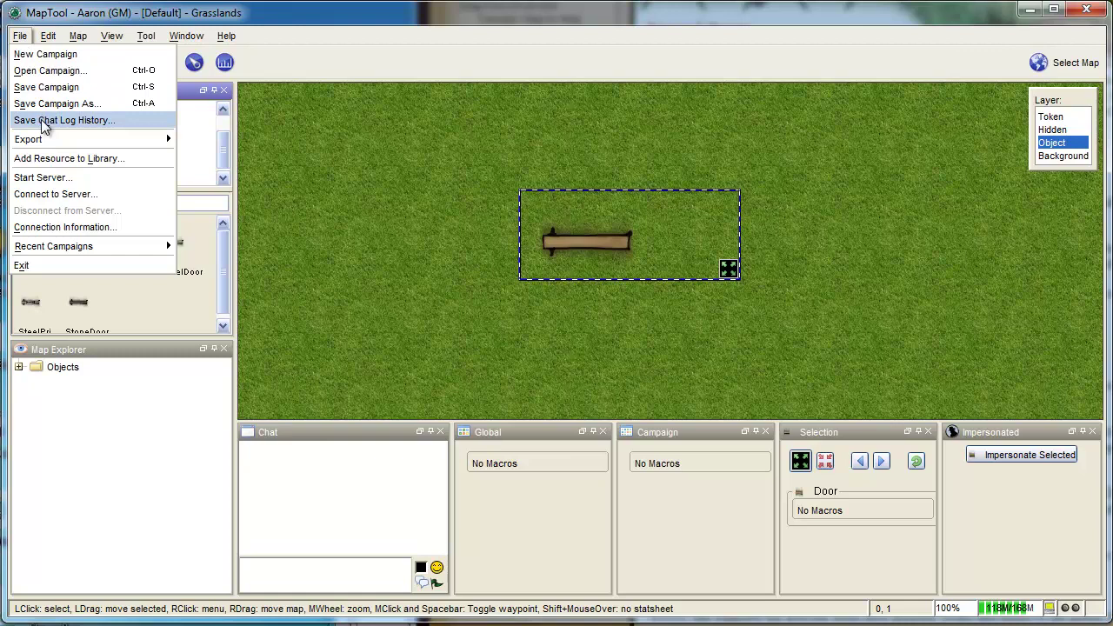
left_click(61, 159)
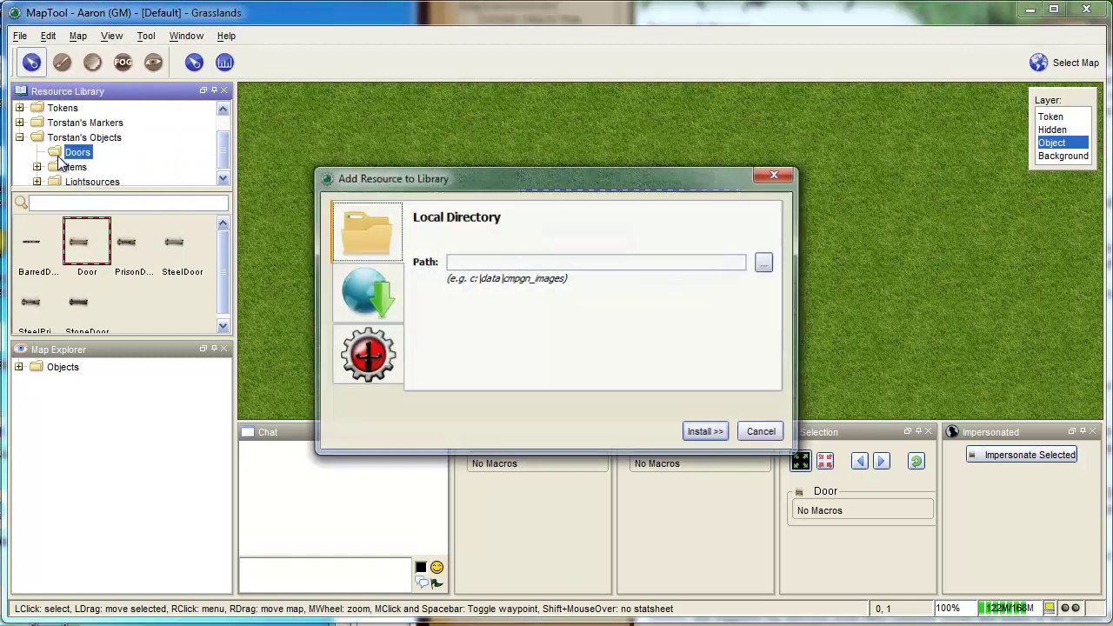
left_click(371, 365)
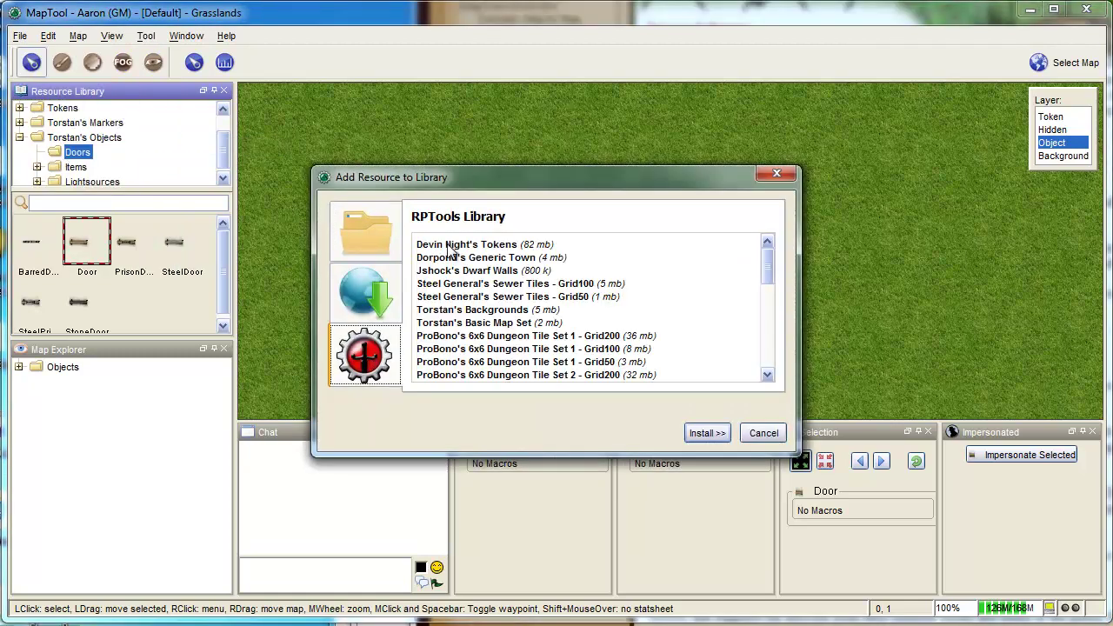
Look through the available art packs and install Dorpond's Generic Town
left_click_drag(768, 262, 759, 356)
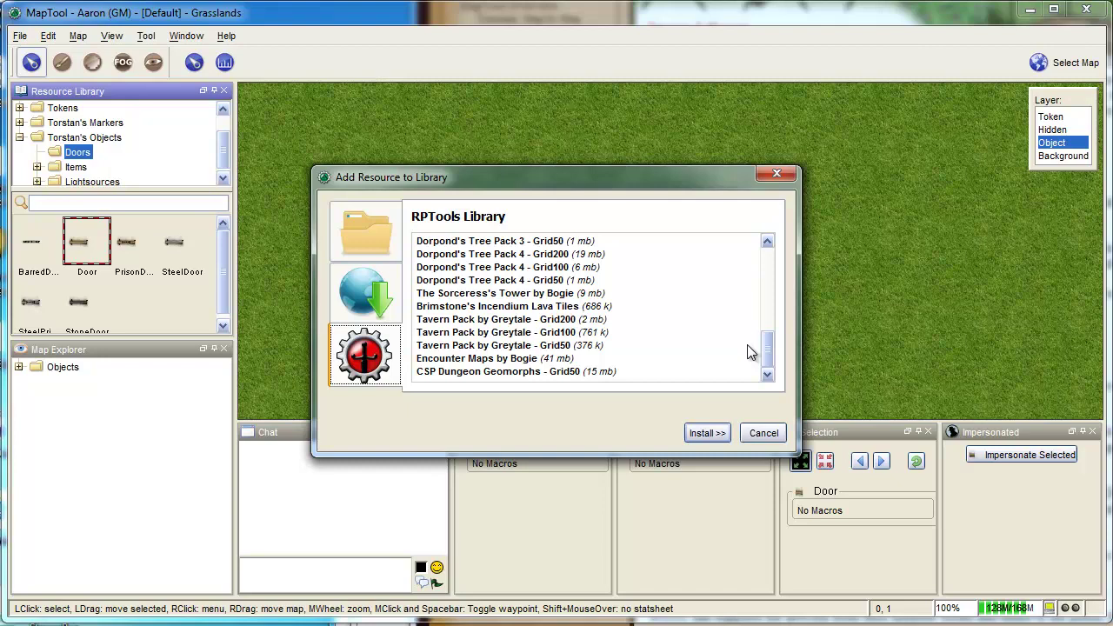
left_click_drag(770, 354, 774, 284)
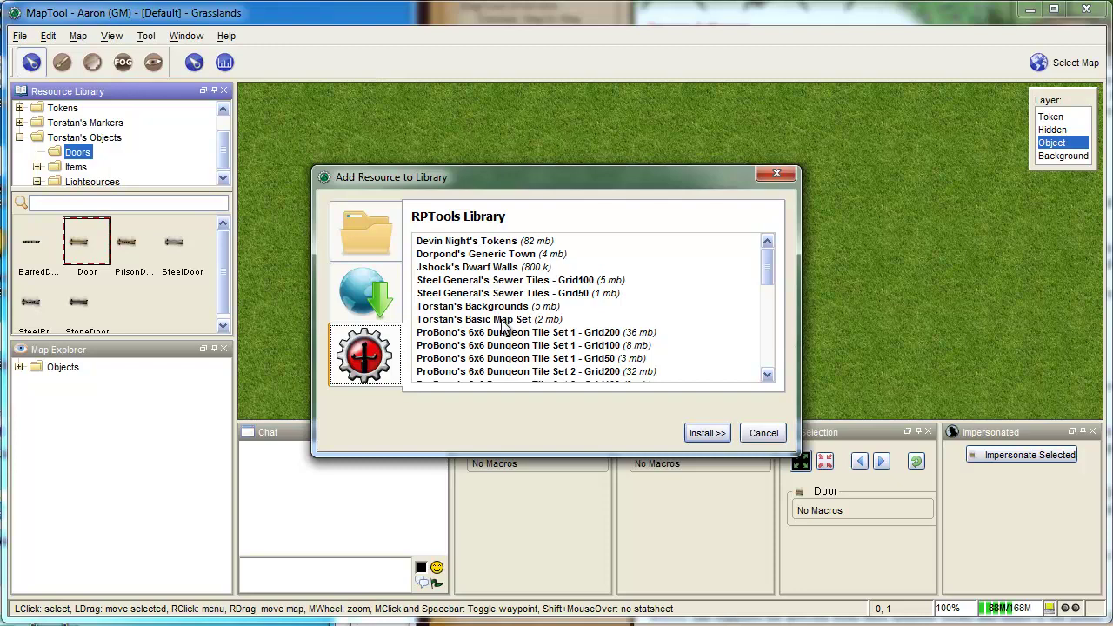
left_click_drag(767, 263, 768, 291)
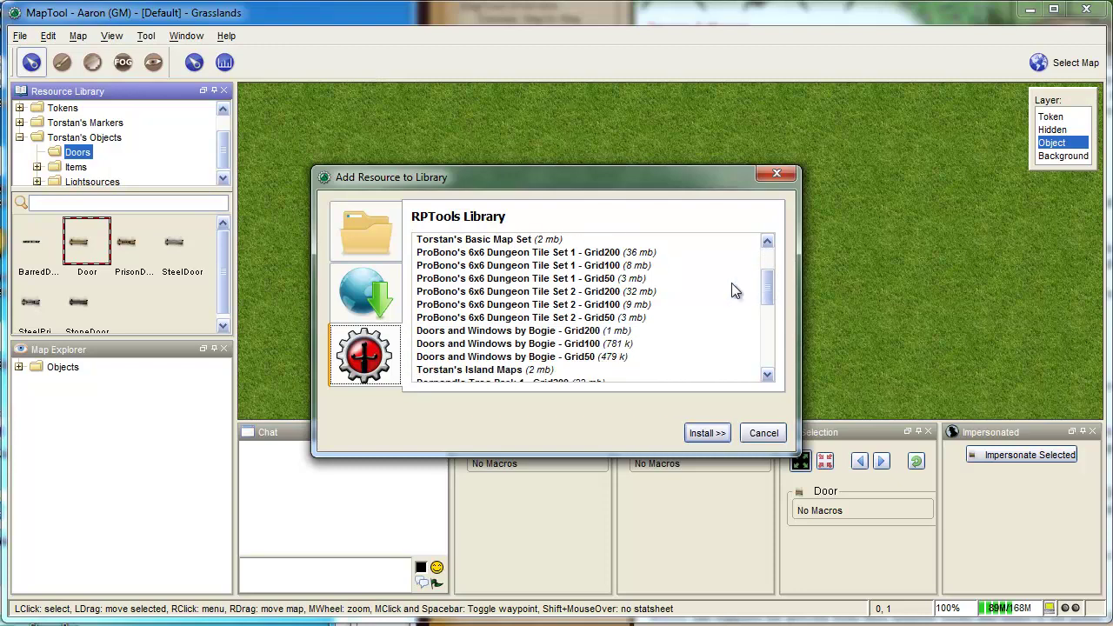
left_click(532, 255)
left_click_drag(770, 278, 770, 353)
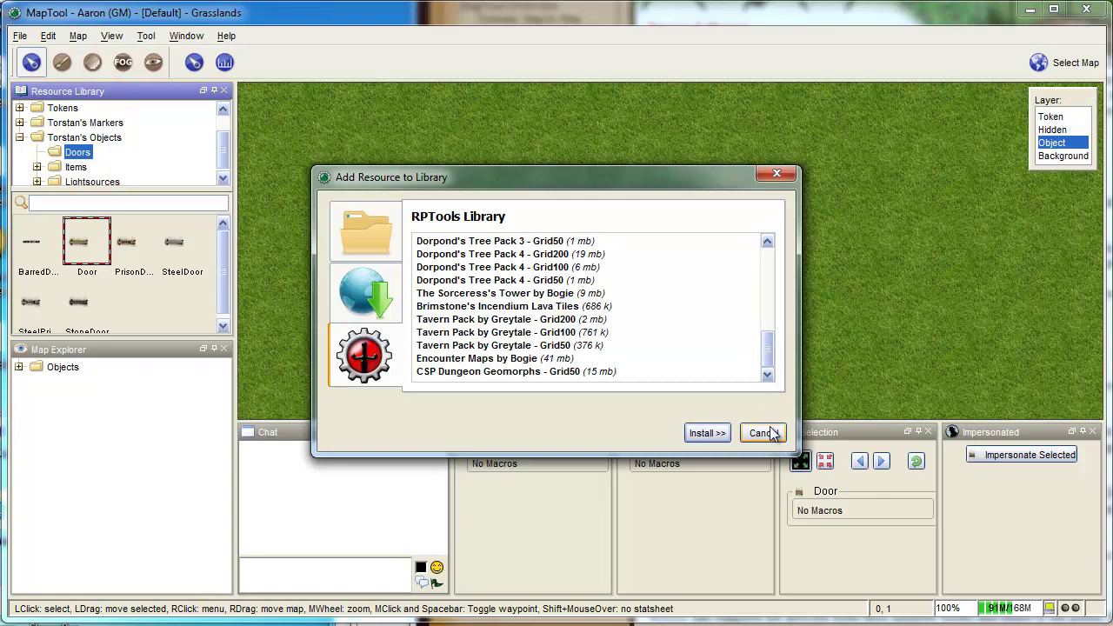
left_click_drag(770, 353, 770, 269)
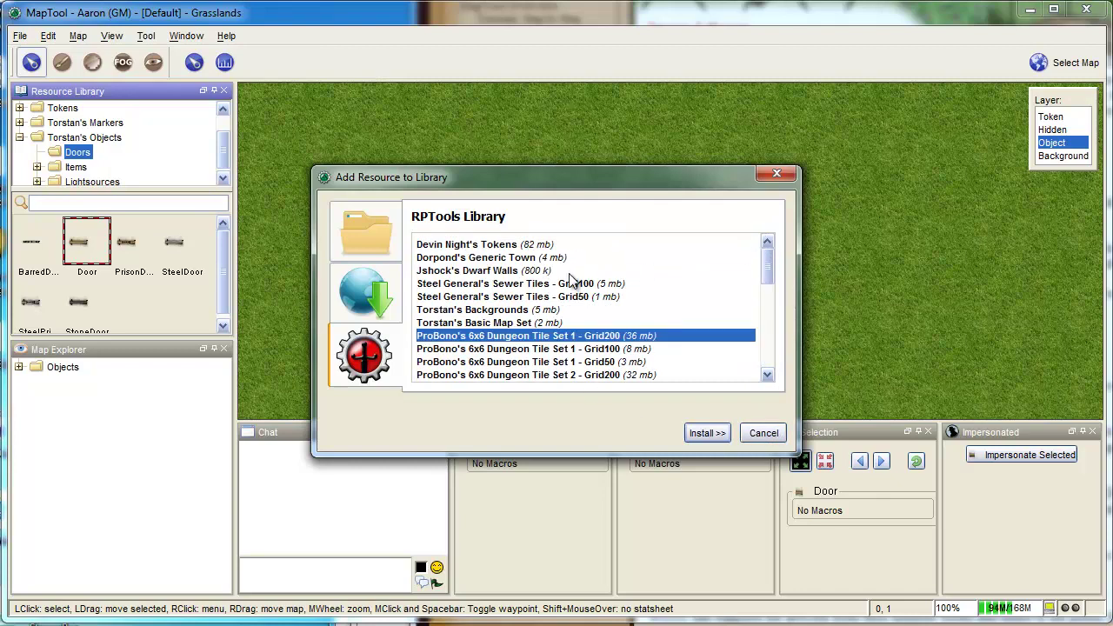
left_click(485, 256)
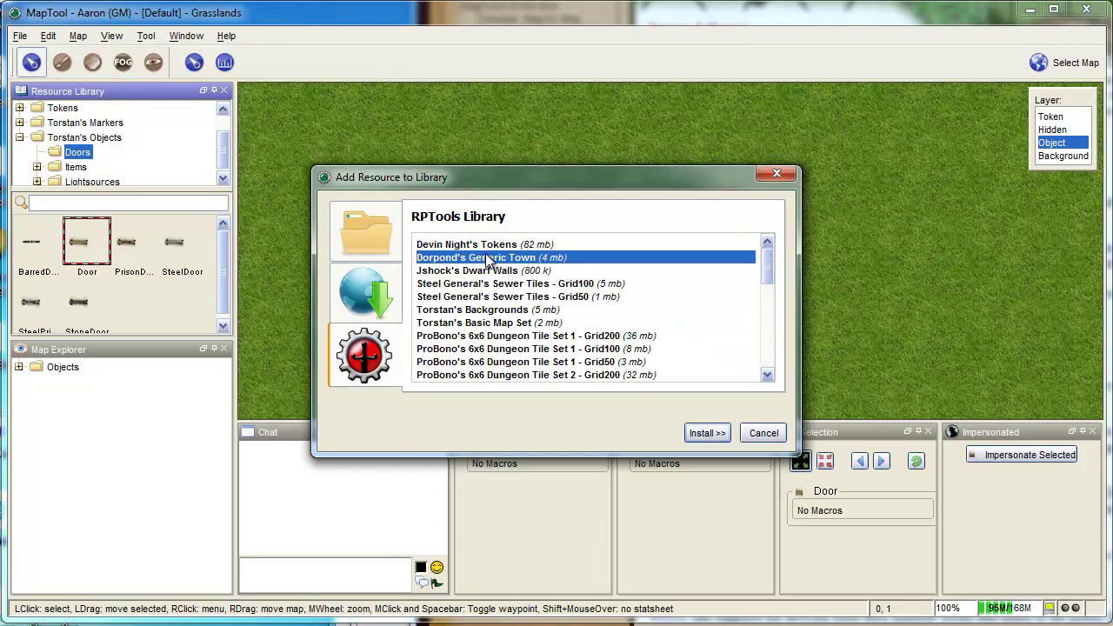
left_click(708, 434)
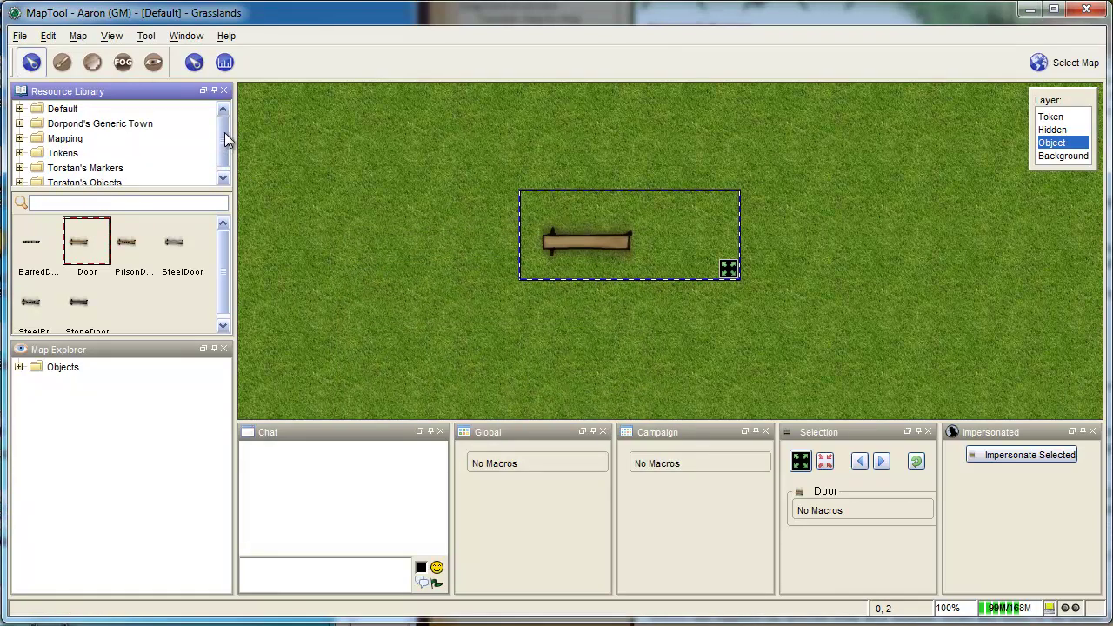
Place House-L2 from the Dorpond's Generic Town objects to the left of the door and Tree1 to the door's lower right
left_click(19, 120)
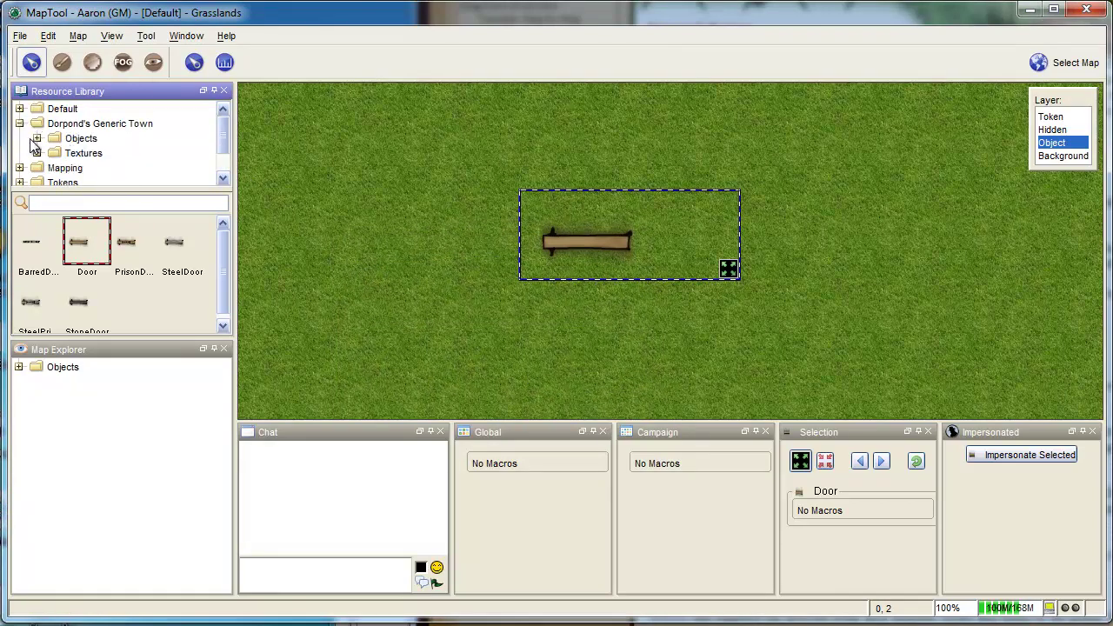
left_click(79, 140)
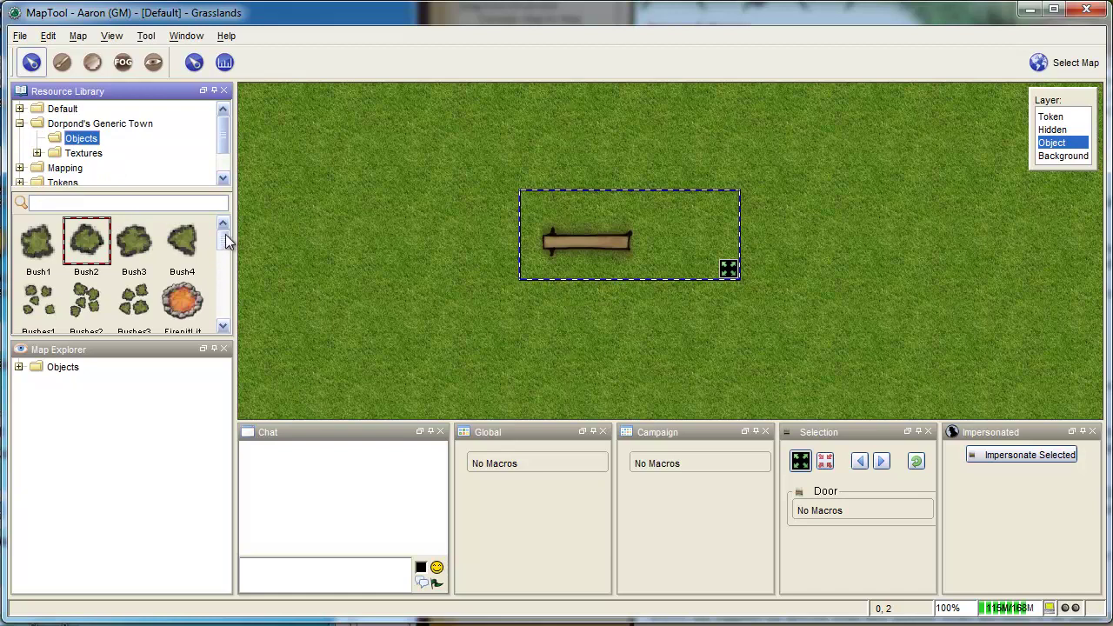
scroll(226, 242, "down", 3)
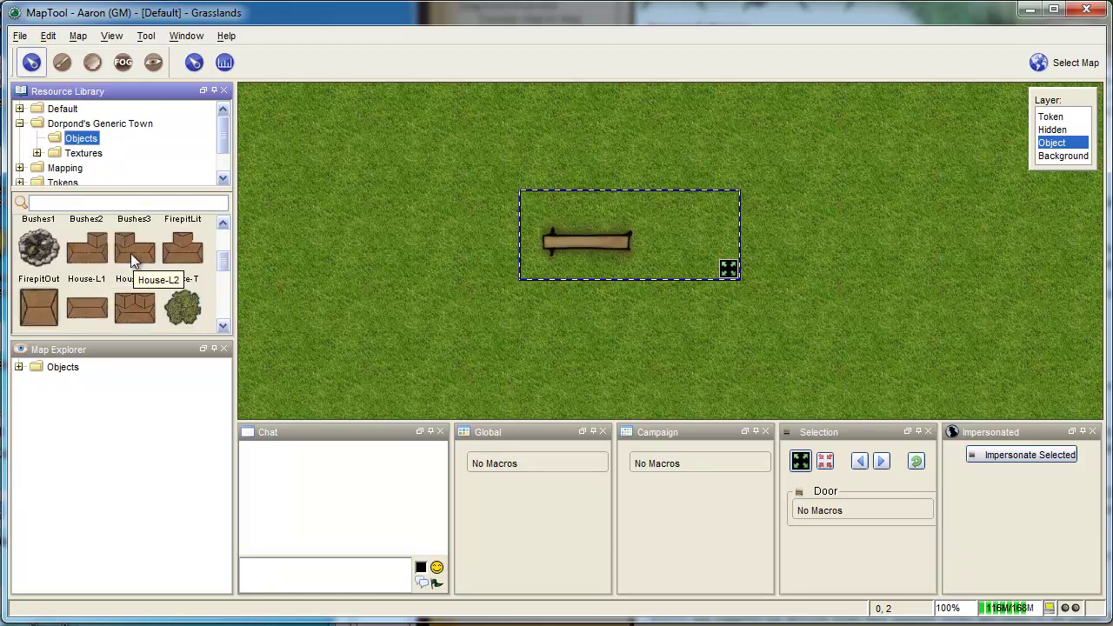
left_click_drag(133, 261, 396, 289)
scroll(478, 292, "down", 4)
left_click_drag(470, 338, 617, 408)
scroll(678, 320, "down", 1)
left_click_drag(546, 347, 403, 248)
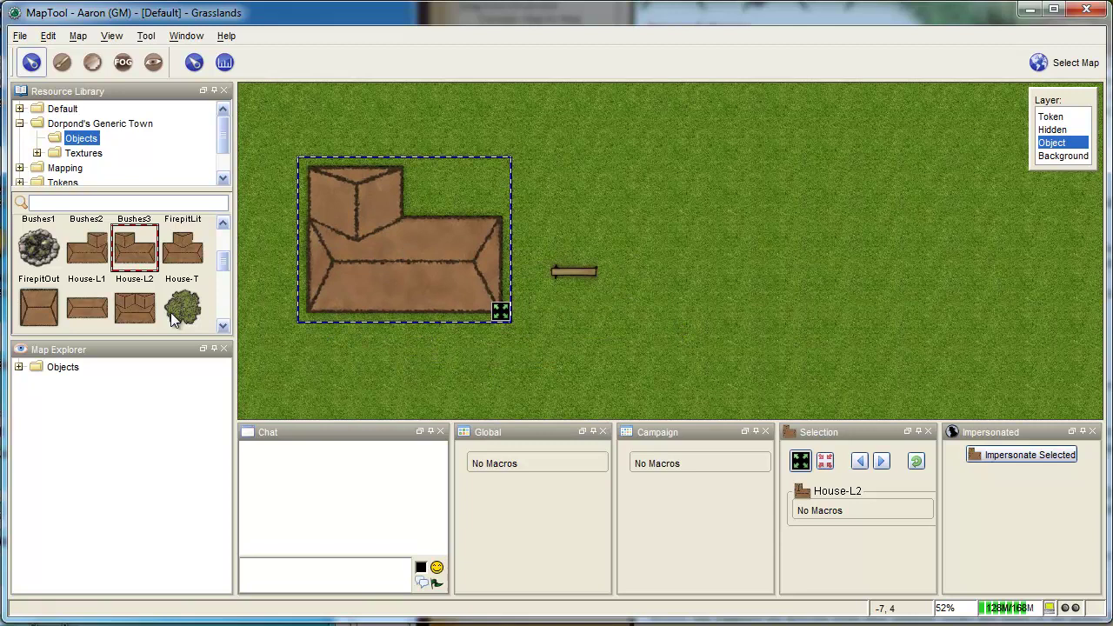
left_click_drag(172, 312, 679, 320)
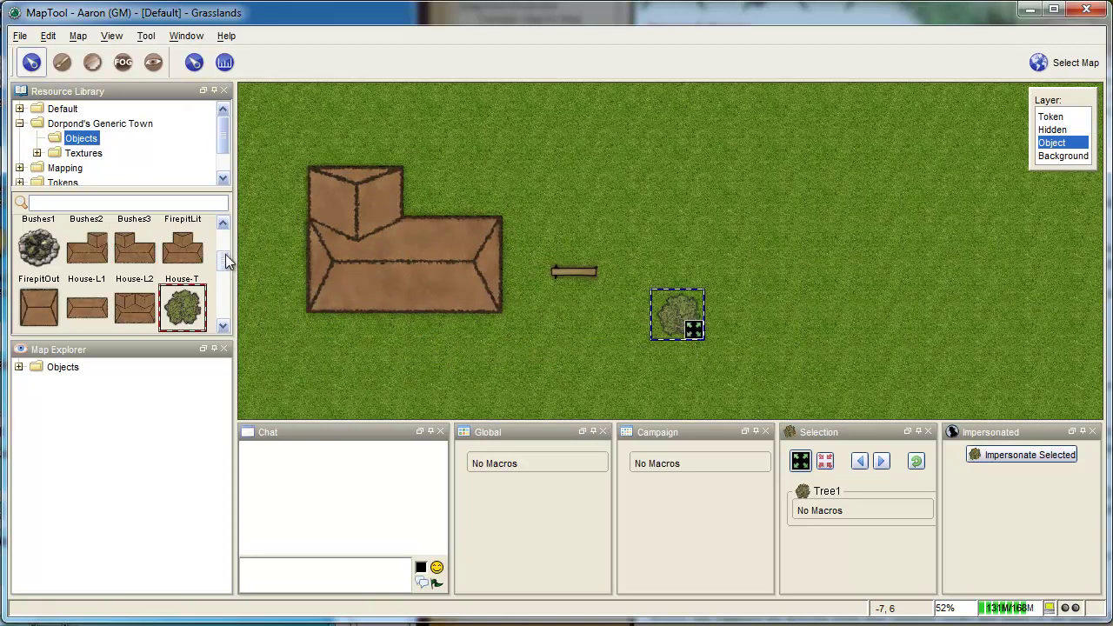
left_click_drag(226, 262, 225, 276)
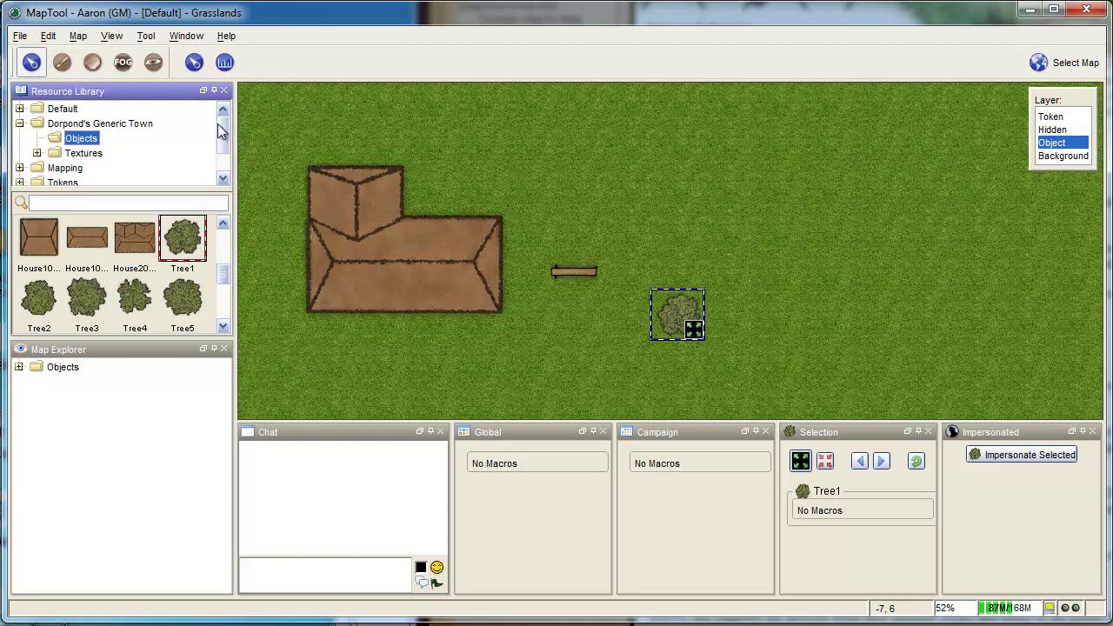
Examine the Blood overlay images in the Mapping folder of the resource library
left_click_drag(223, 130, 226, 152)
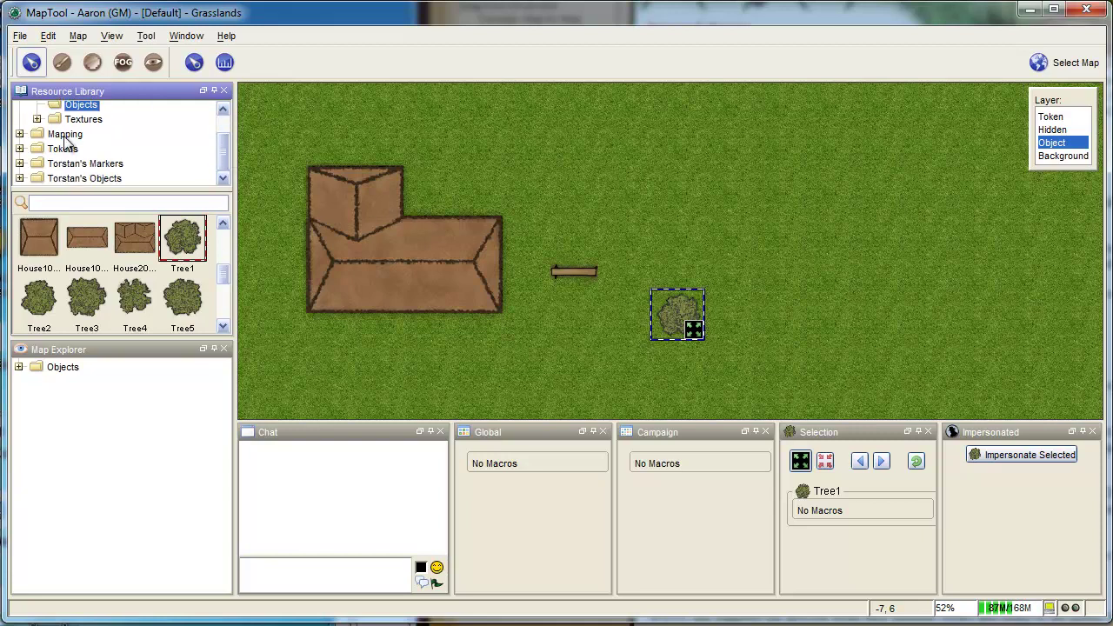
left_click(19, 134)
left_click(65, 109)
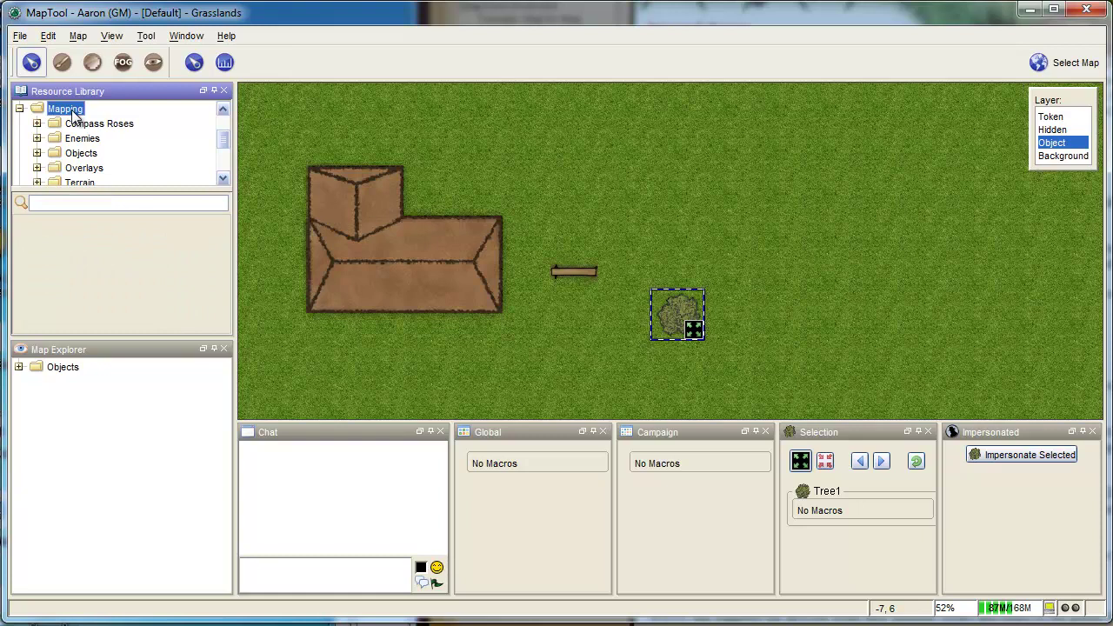
left_click(37, 168)
left_click(90, 125)
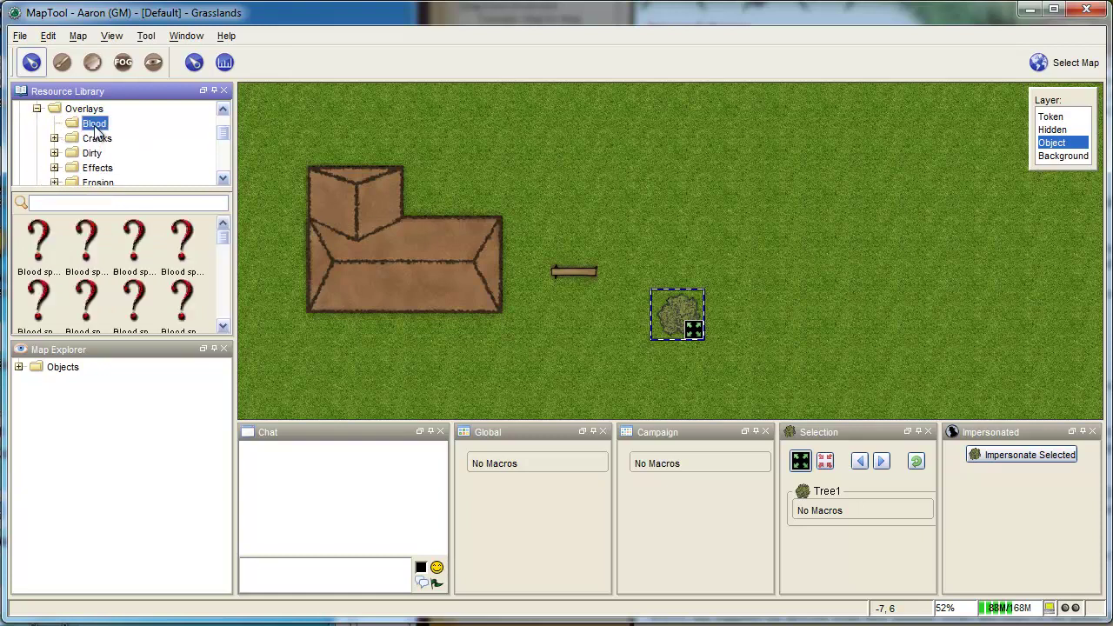
left_click(144, 247)
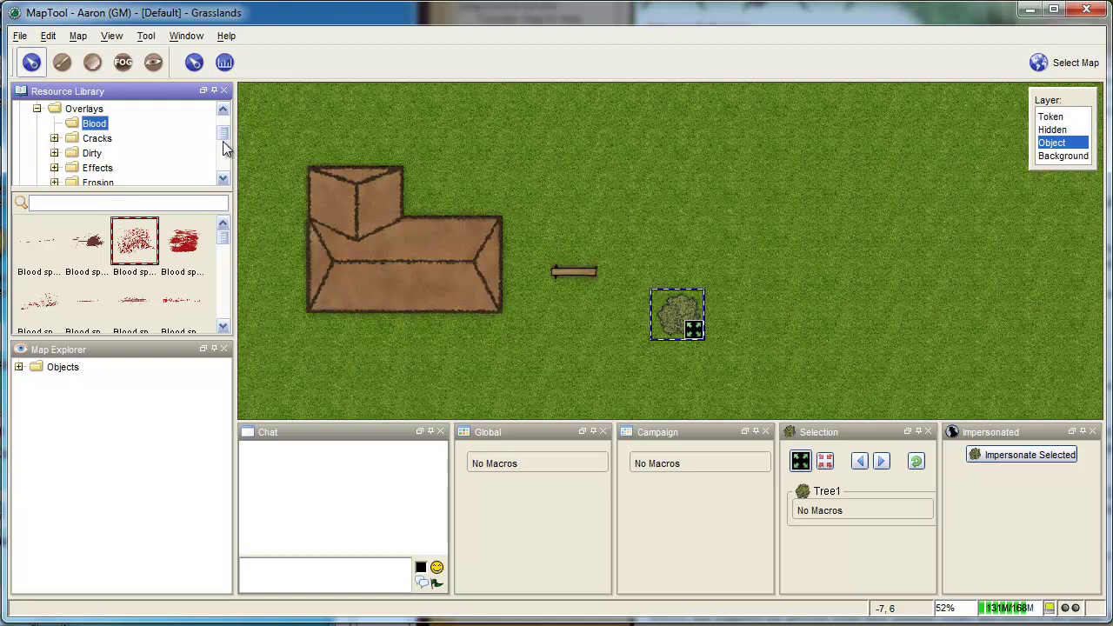
Place the SkeleFloorCover_cis-a image from Mapping's Boneyard terrain folder on the map to the right of the door
scroll(225, 142, "down", 1)
left_click_drag(225, 142, 224, 168)
left_click(37, 144)
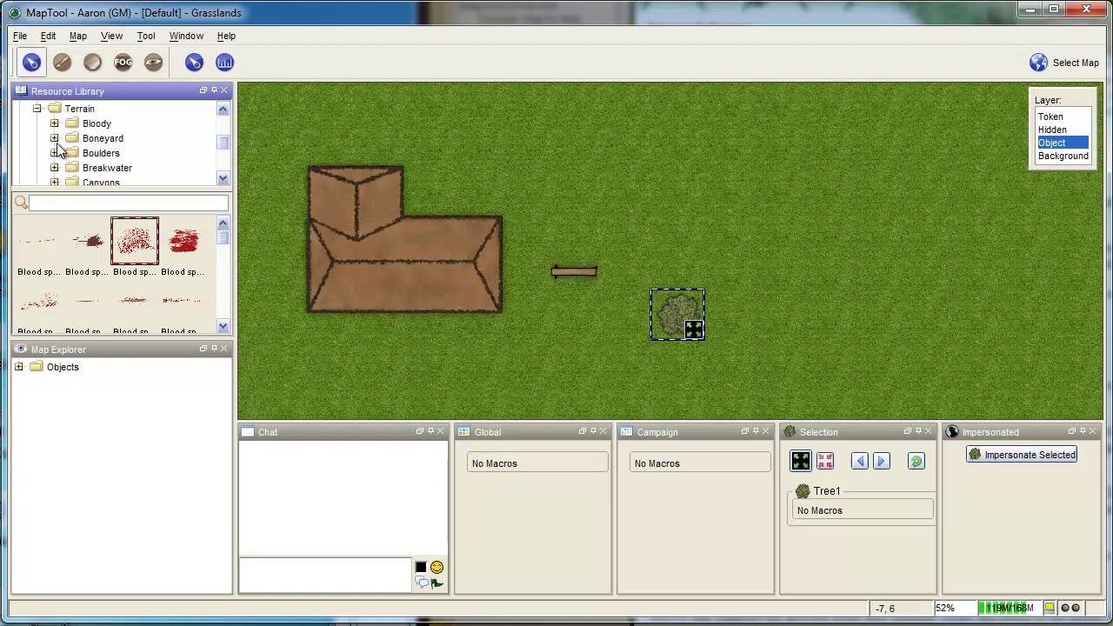
left_click(98, 139)
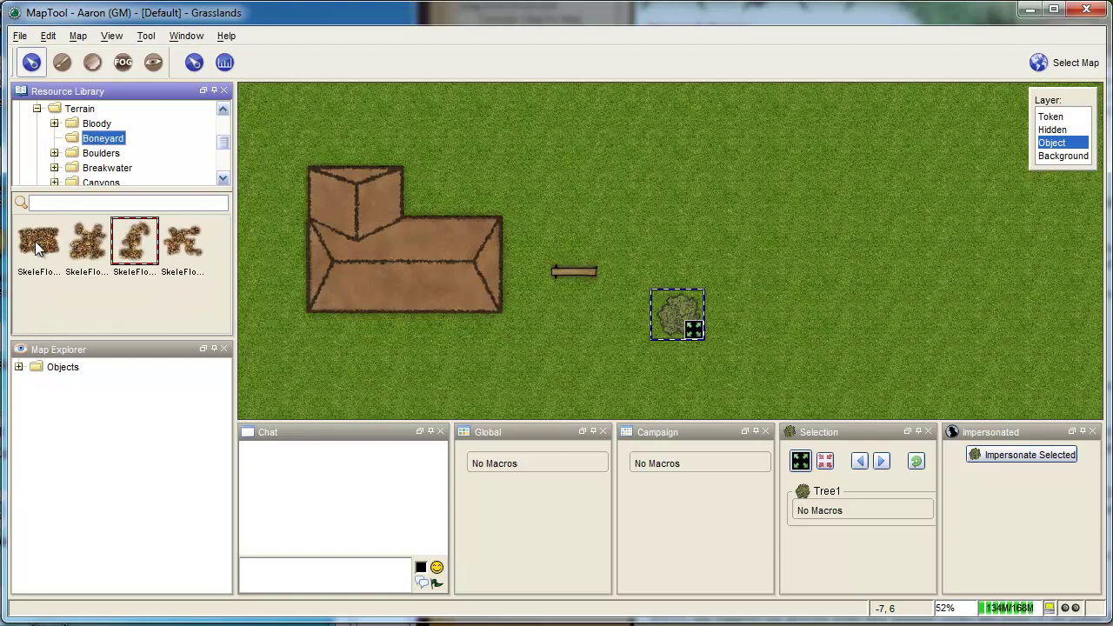
left_click_drag(35, 241, 700, 217)
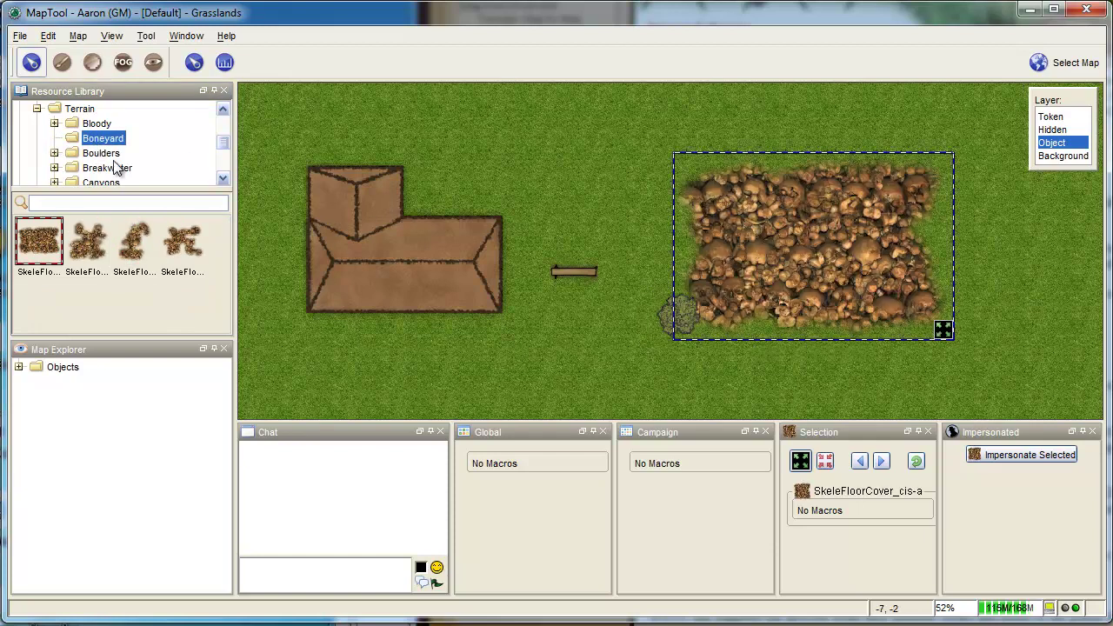
scroll(225, 153, "down", 3)
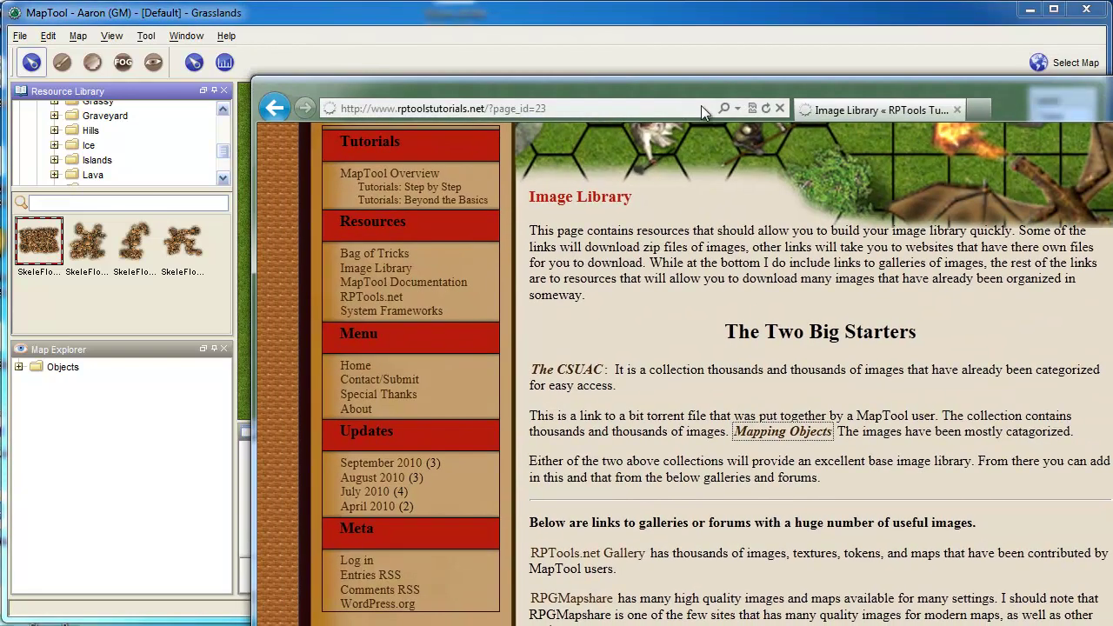
Switch to the browser and examine the RPTools Tutorials Image Library page, its address and its starter collection links
left_click_drag(700, 106, 547, 38)
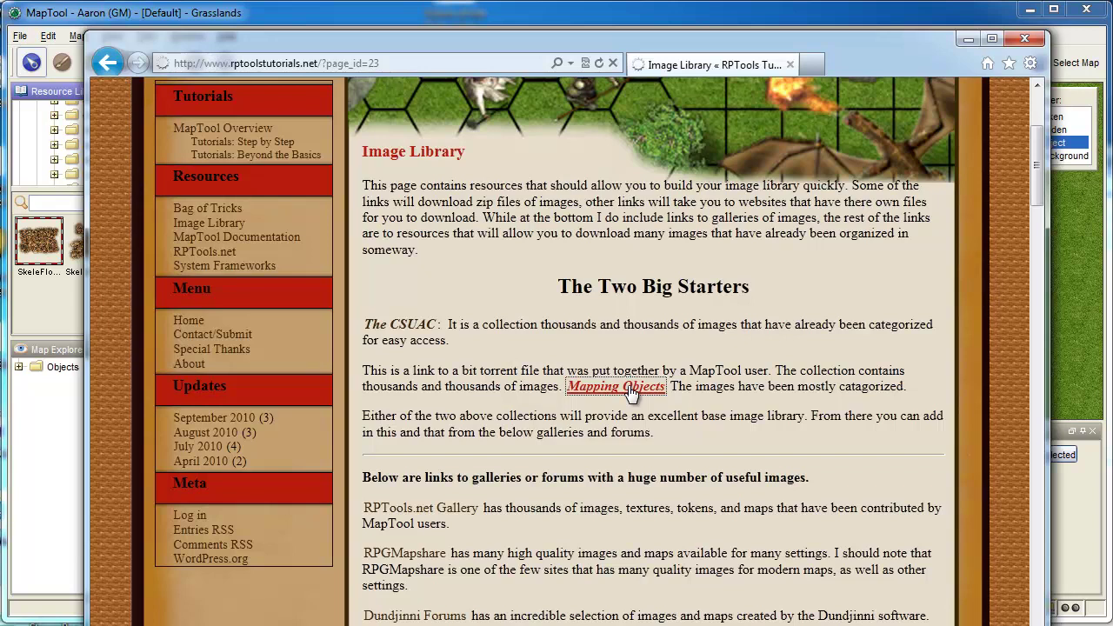
scroll(1036, 165, "up", 3)
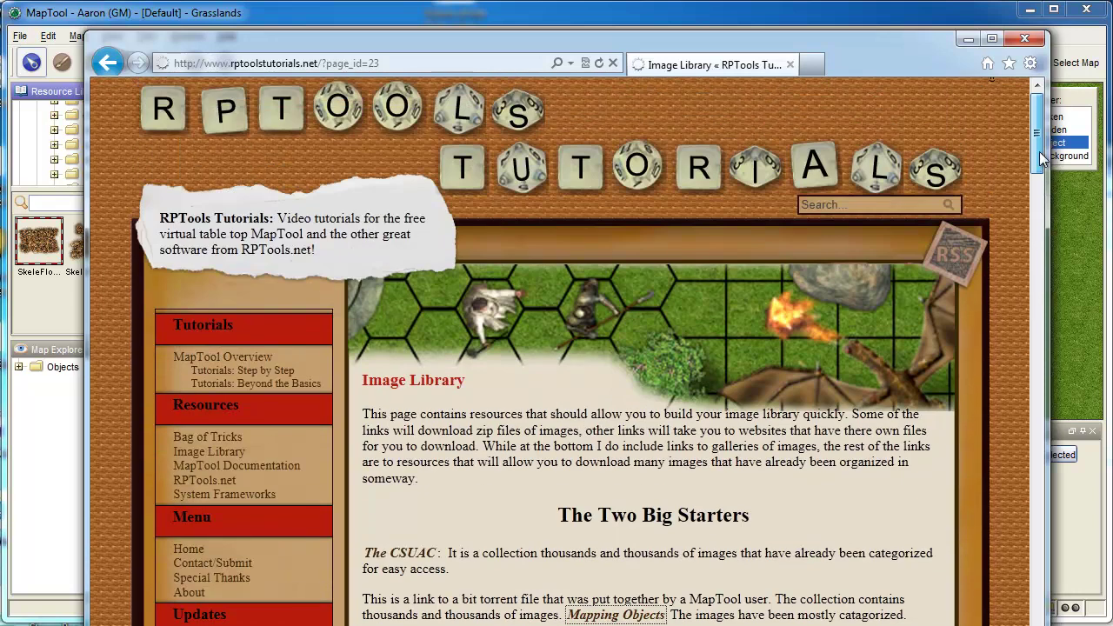
left_click(404, 62)
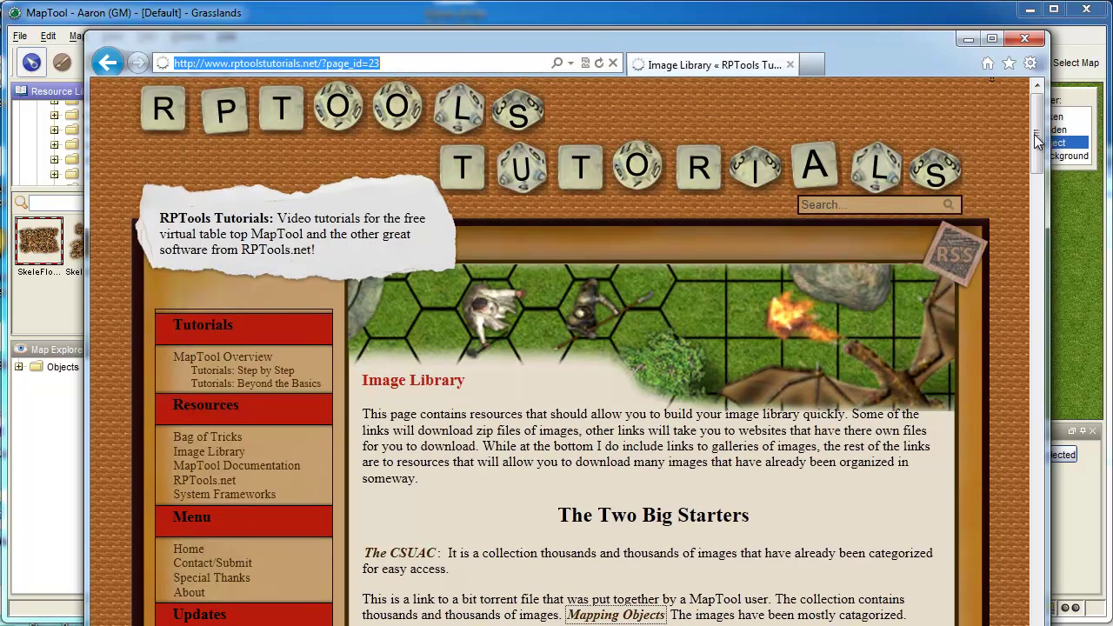
scroll(1041, 141, "down", 3)
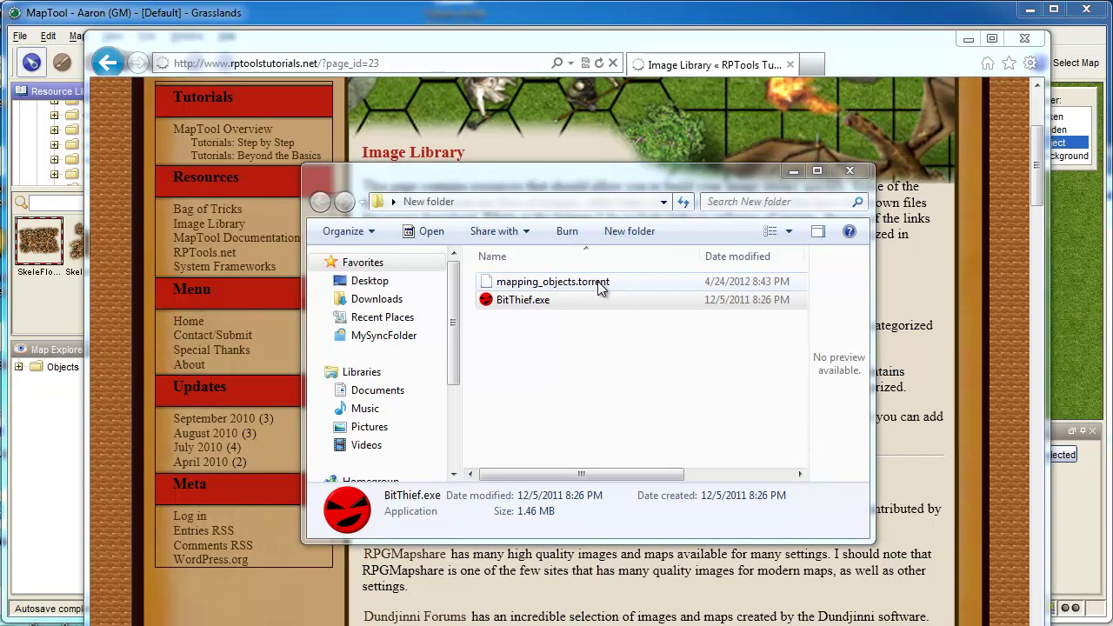
Launch BitThief.exe from the folder containing mapping_objects.torrent and return to the Image Library web page
left_click(534, 300)
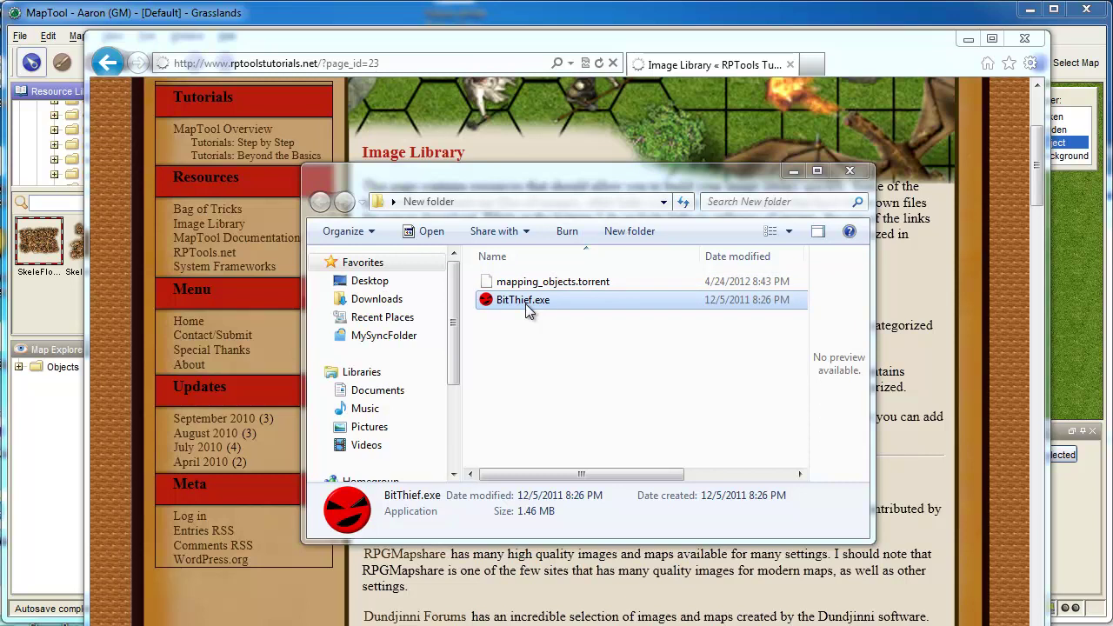
double_click(525, 304)
left_click(537, 330)
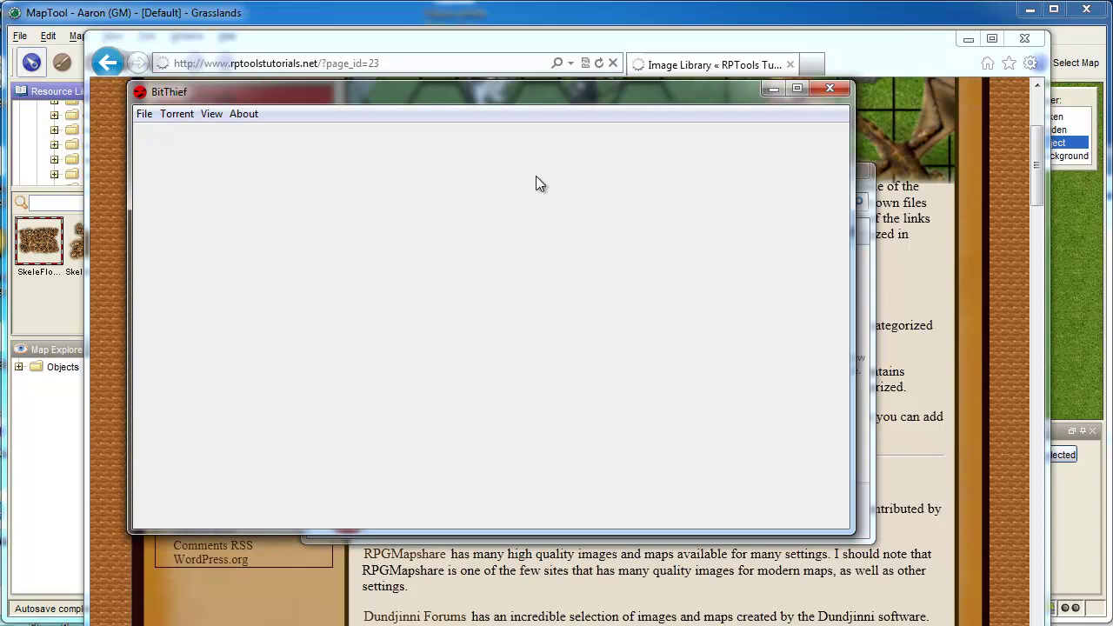
left_click(873, 254)
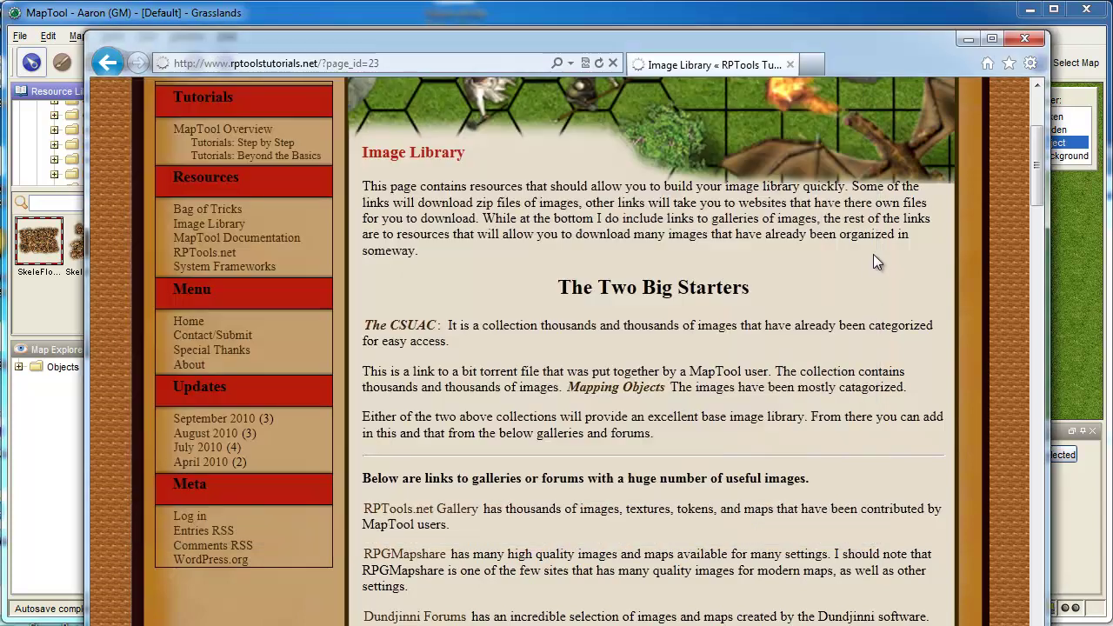
Switch to BitThief, add mapping_objects.torrent from New folder as a new torrent, and start its download into the Downloads folder
left_click(969, 45)
left_click_drag(763, 90, 605, 100)
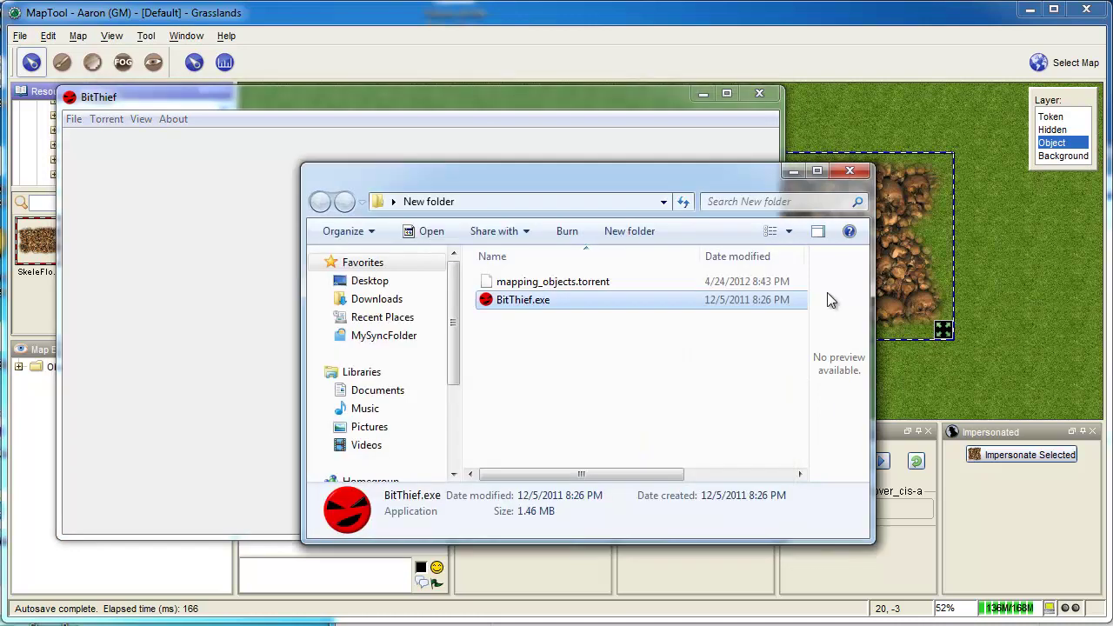
left_click_drag(681, 190, 925, 218)
left_click_drag(786, 310, 280, 238)
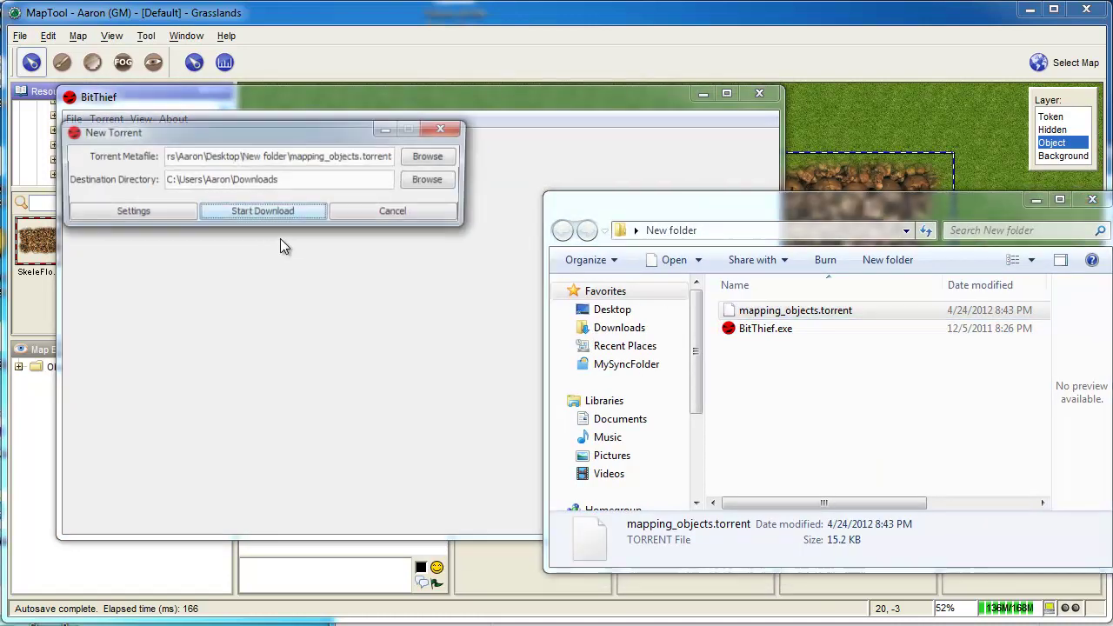
left_click(254, 215)
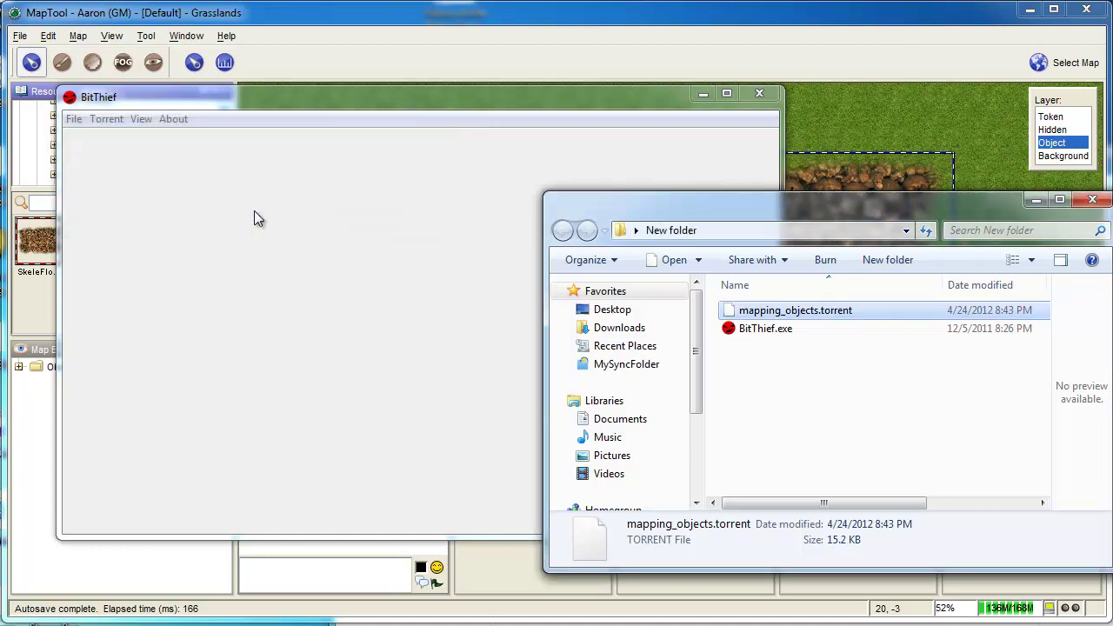
left_click(368, 99)
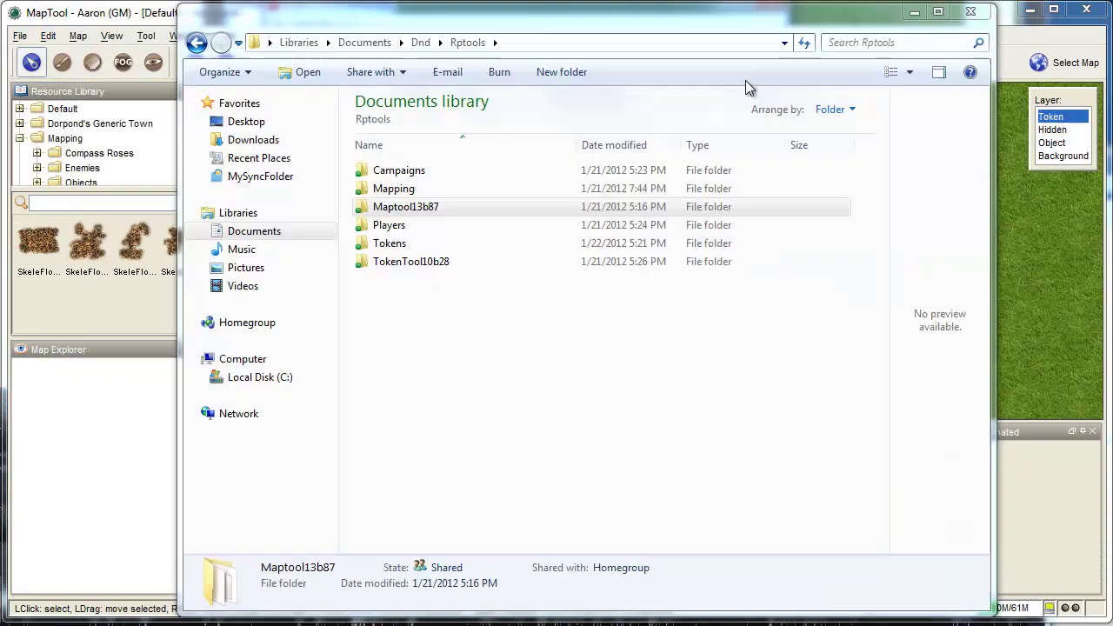
Open the Mapping folder inside the Rptools documents folder and examine its image subfolders
left_click(391, 193)
double_click(389, 192)
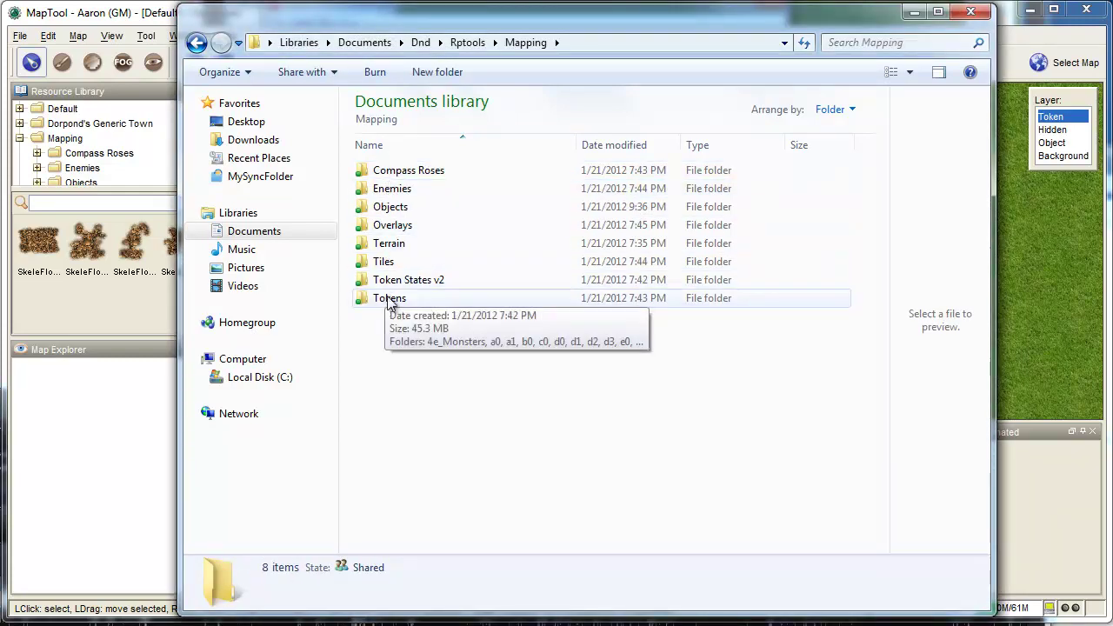
Switch to MapTool and examine the local directory option for adding a resource to the library, including its folder browser, without installing anything
left_click(135, 17)
left_click(19, 35)
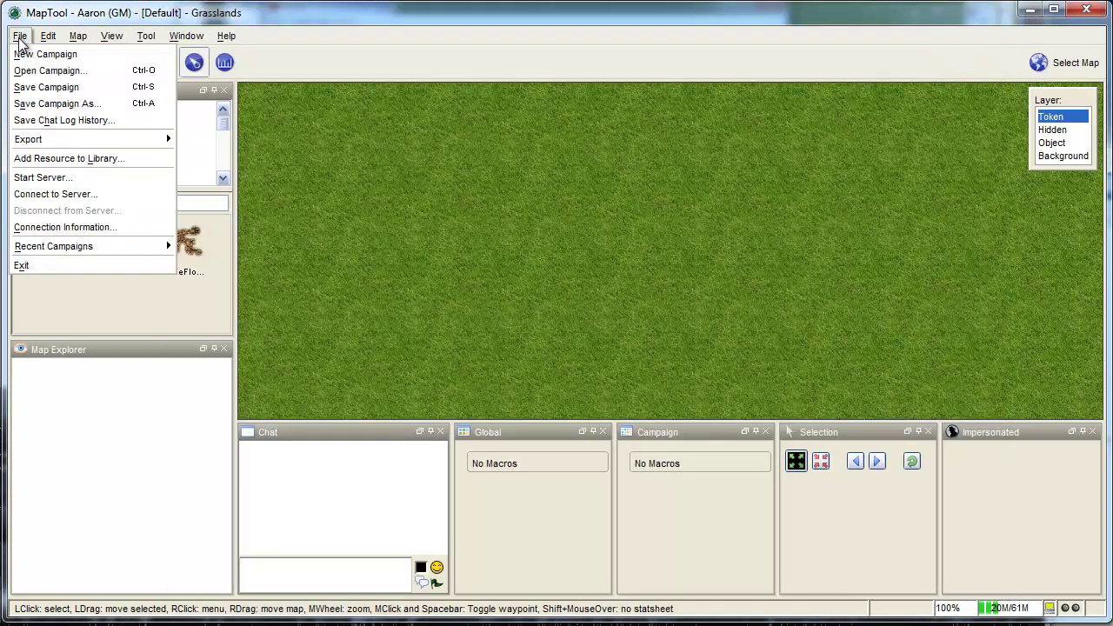
left_click(40, 163)
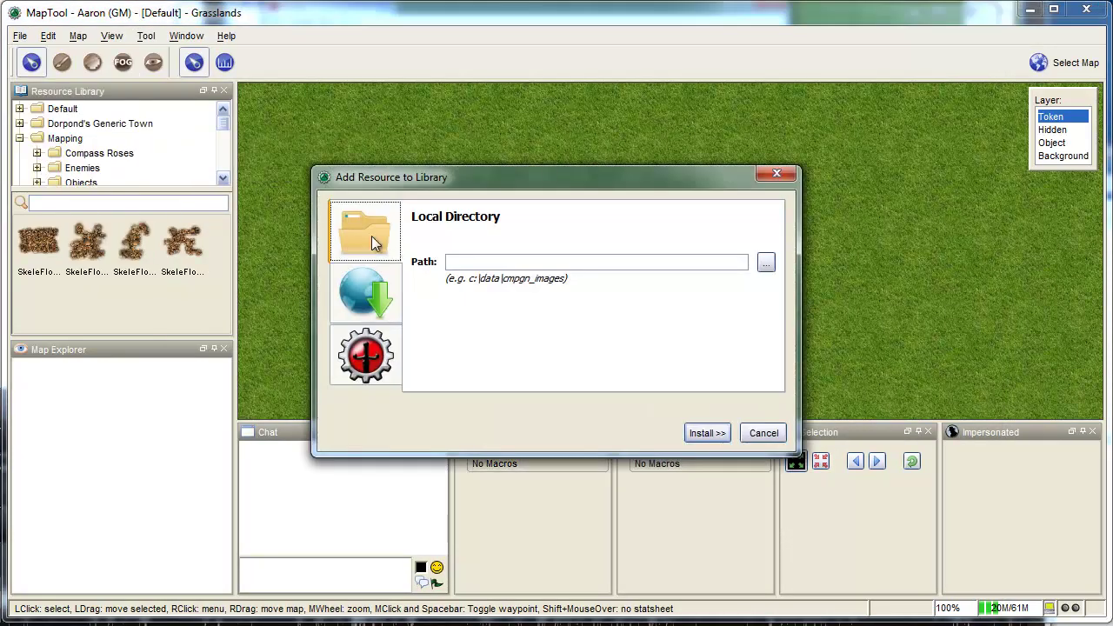
left_click(470, 263)
left_click(766, 262)
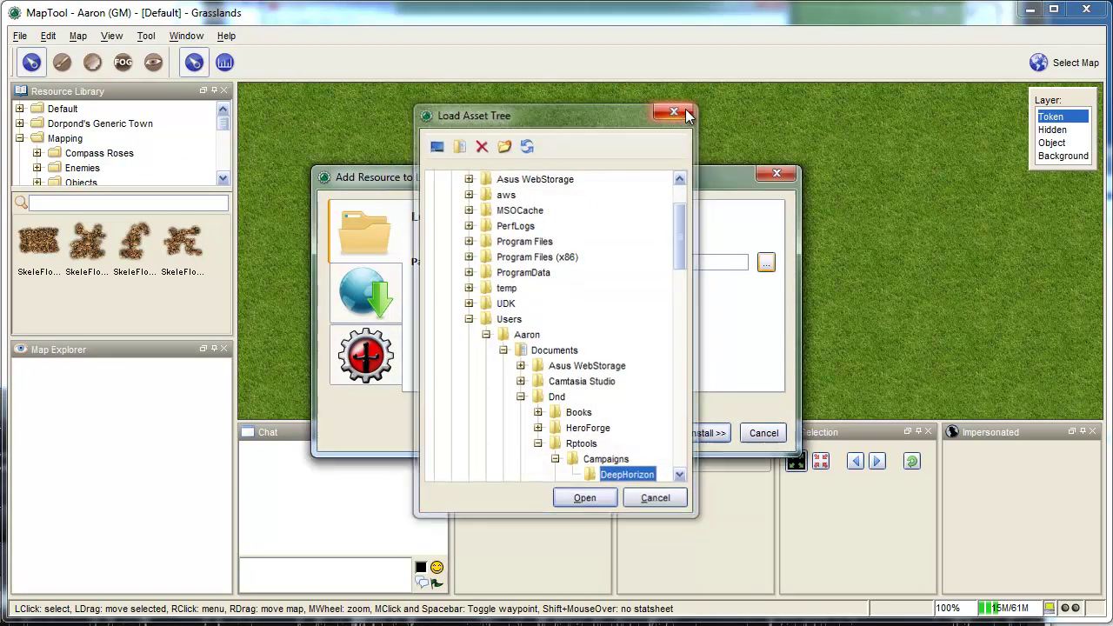
left_click(674, 110)
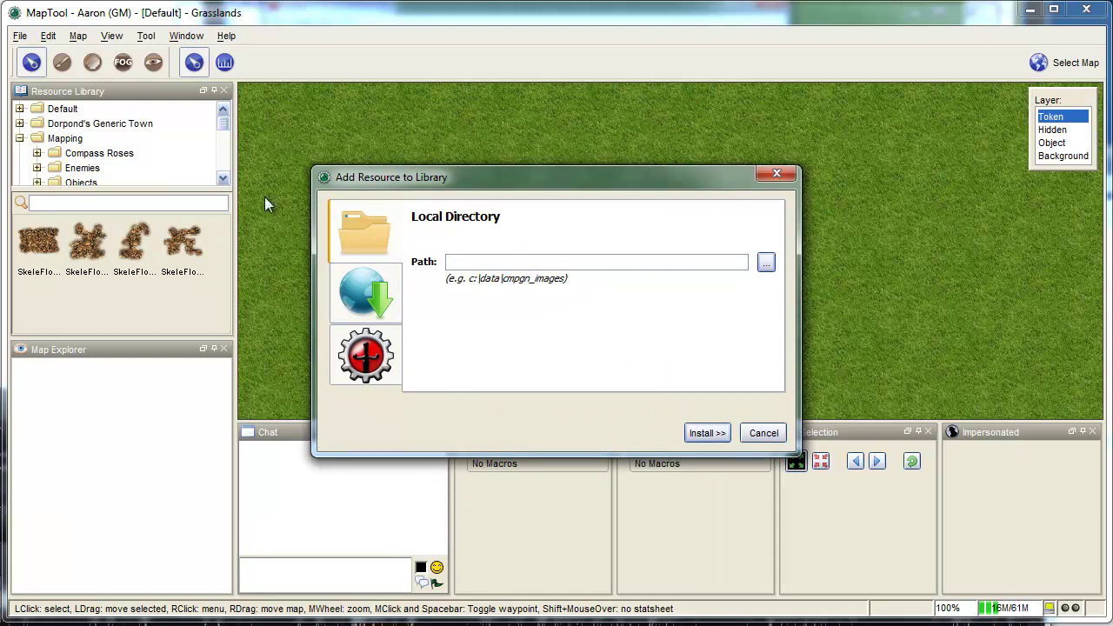
left_click(749, 431)
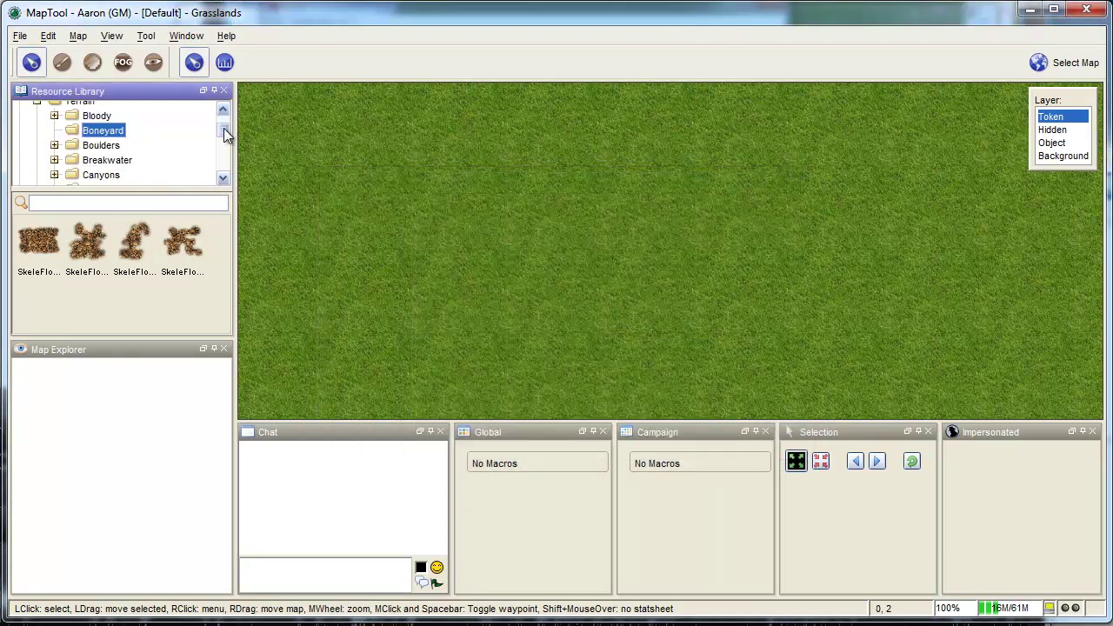